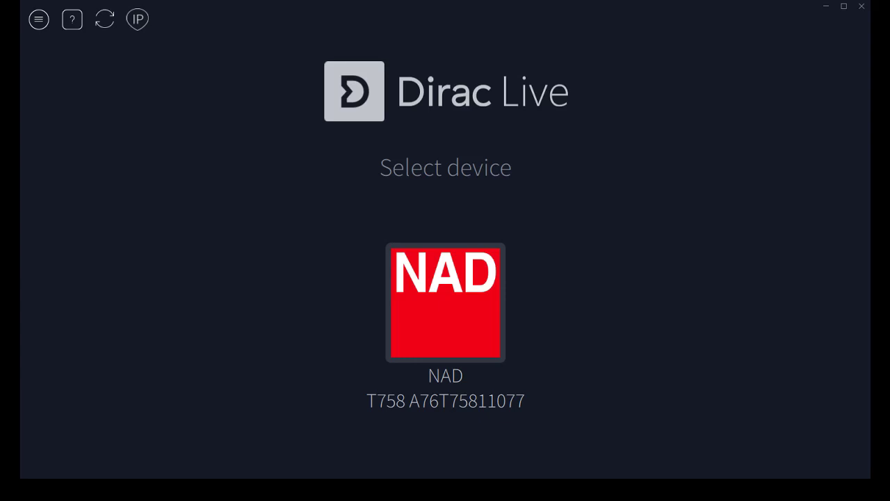
Step: Open the main menu and review the Text Size, Languages and Appearance options
left_click(38, 21)
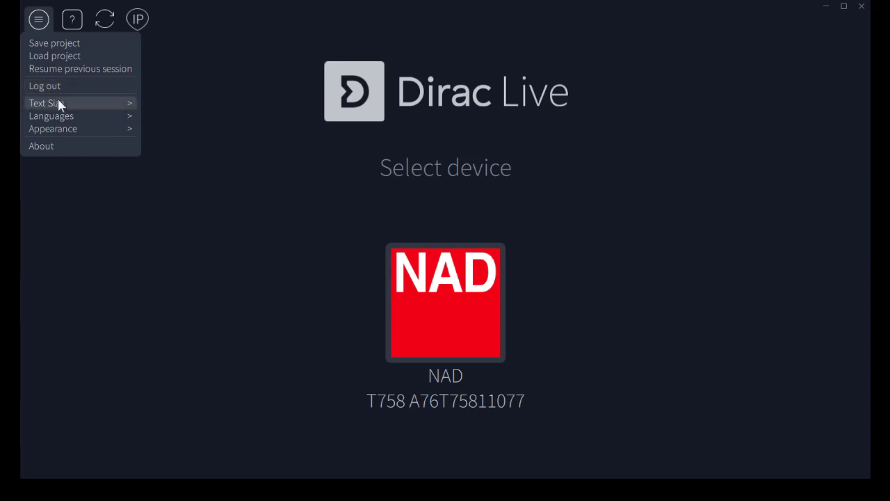
mouse_move(59, 102)
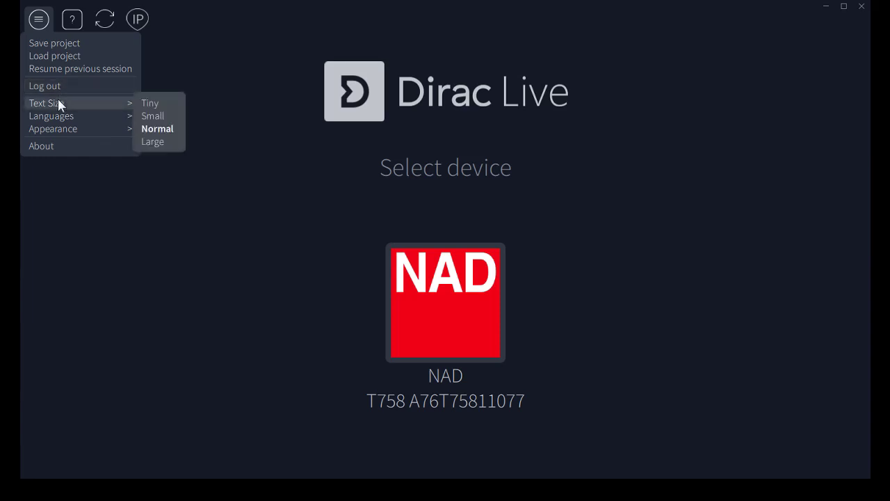
mouse_move(58, 123)
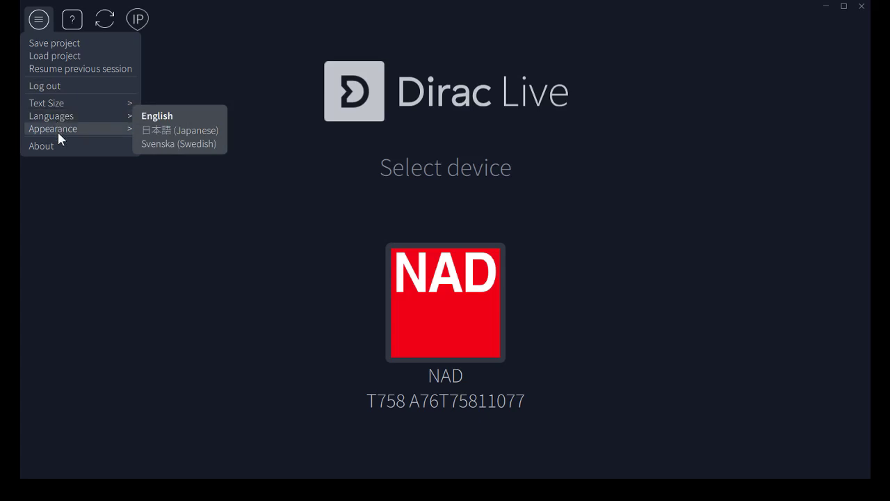
mouse_move(58, 138)
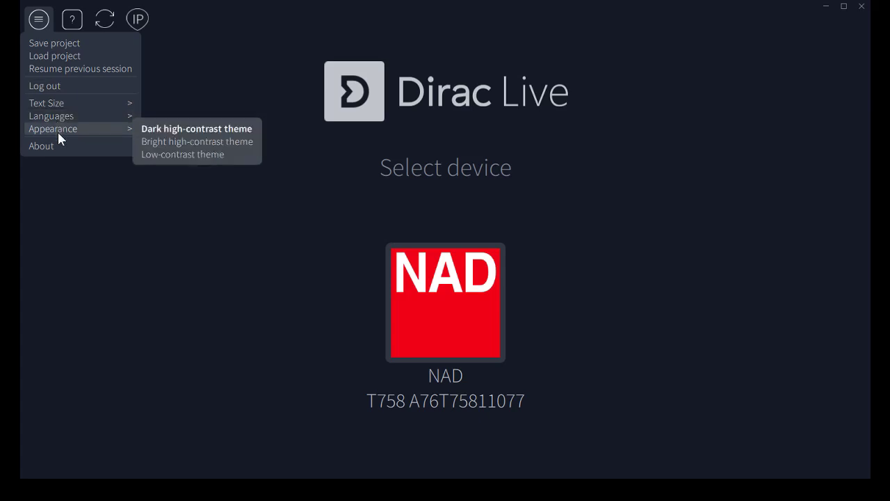
Step: Try the bright high-contrast and low-contrast themes, then return to dark high-contrast
left_click(150, 143)
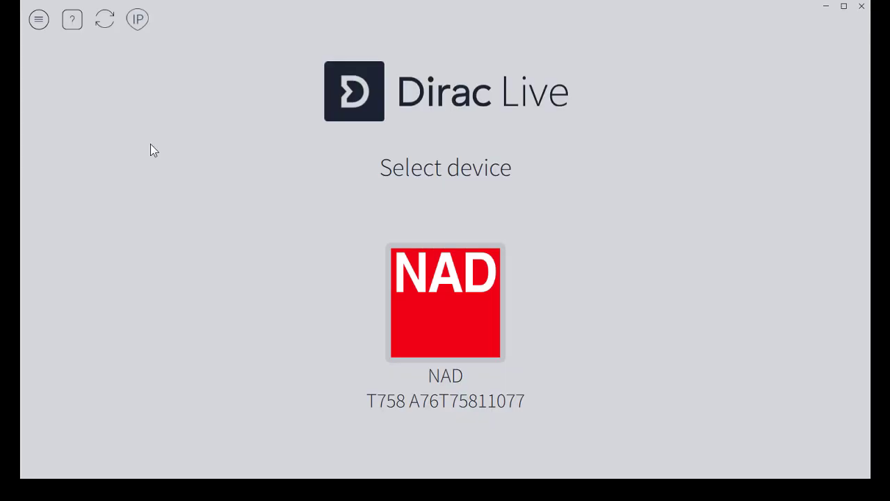
left_click(37, 21)
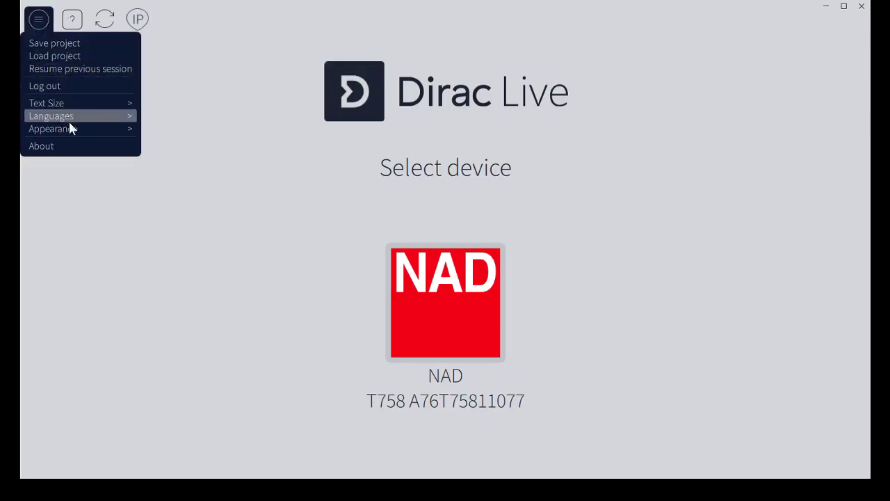
mouse_move(73, 131)
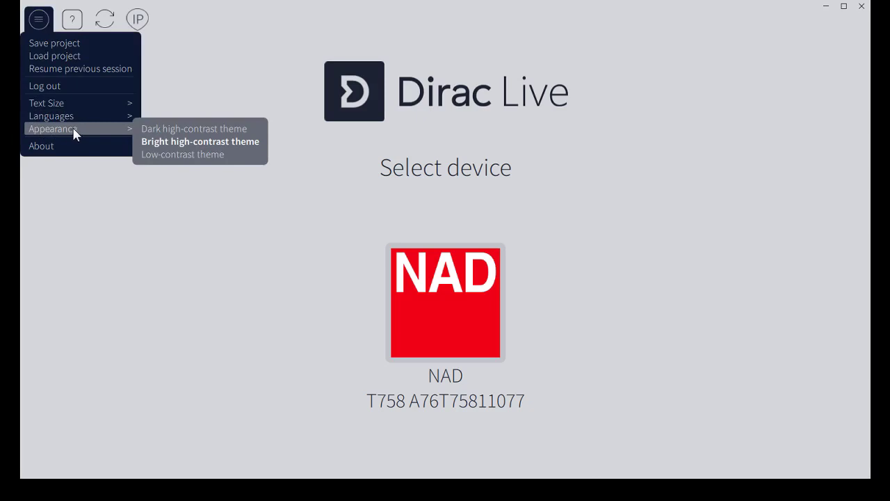
left_click(164, 152)
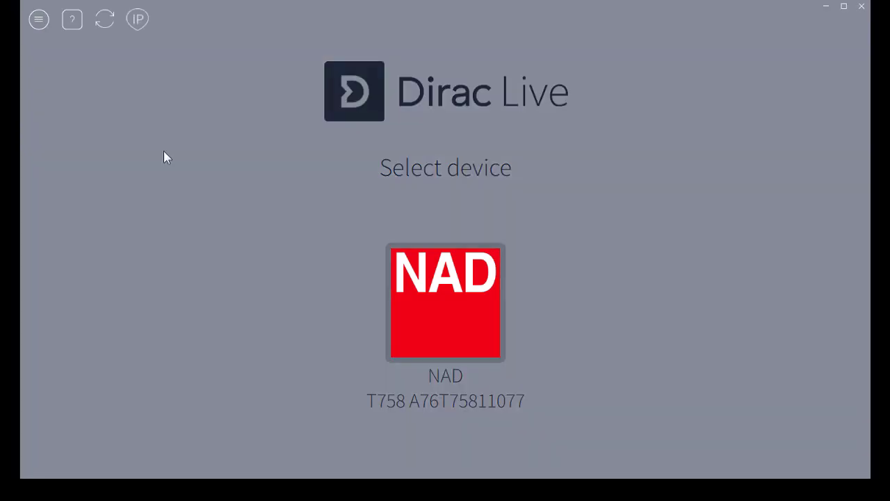
left_click(38, 20)
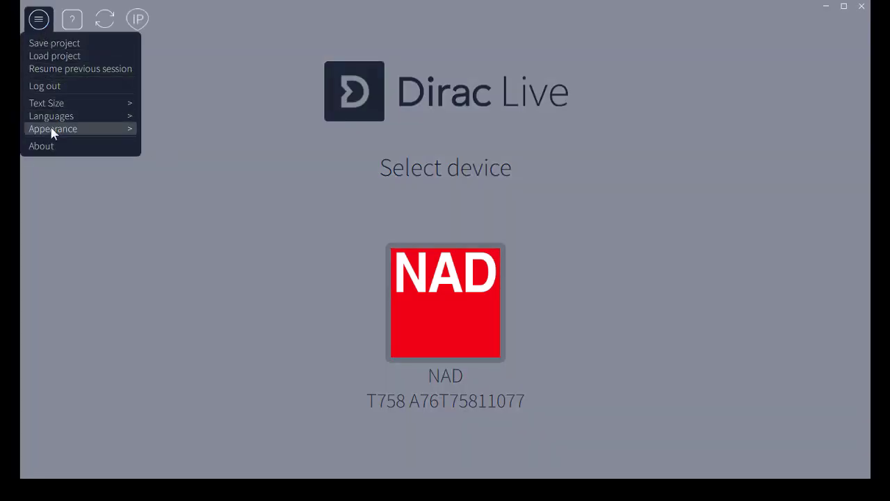
mouse_move(52, 132)
left_click(152, 131)
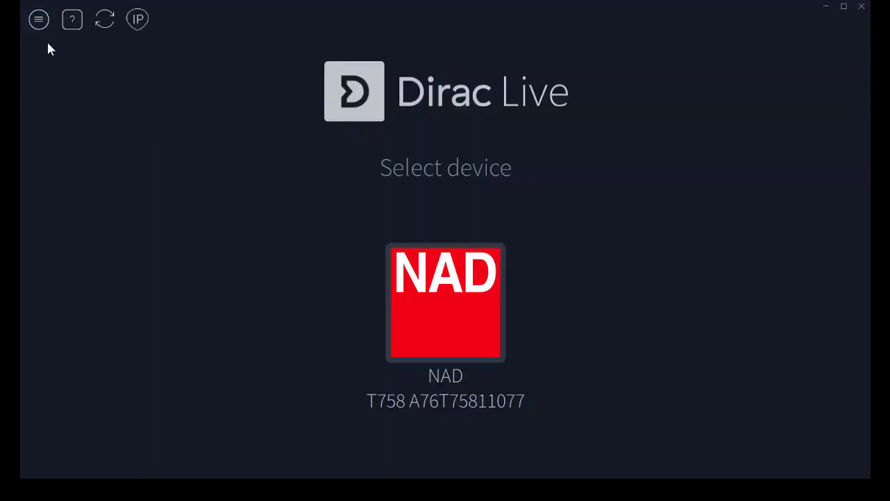
Step: View the About box showing version 2.2.0 Build 2, then close it
left_click(35, 21)
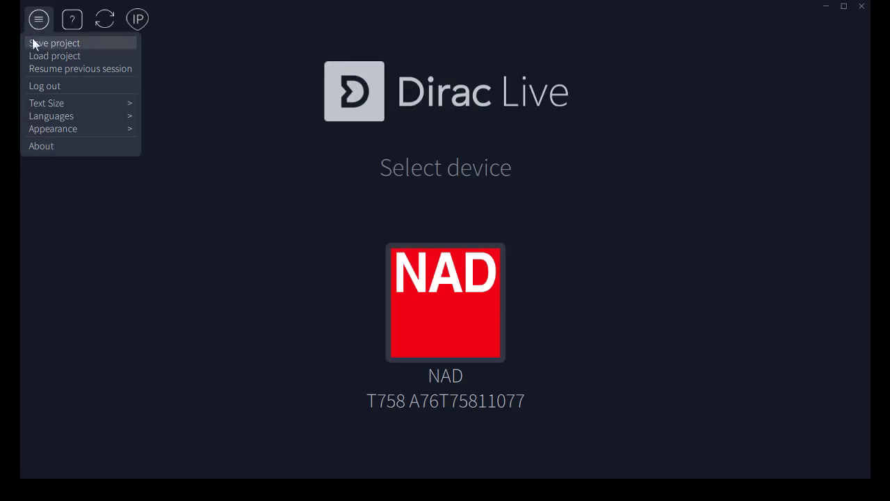
left_click(51, 147)
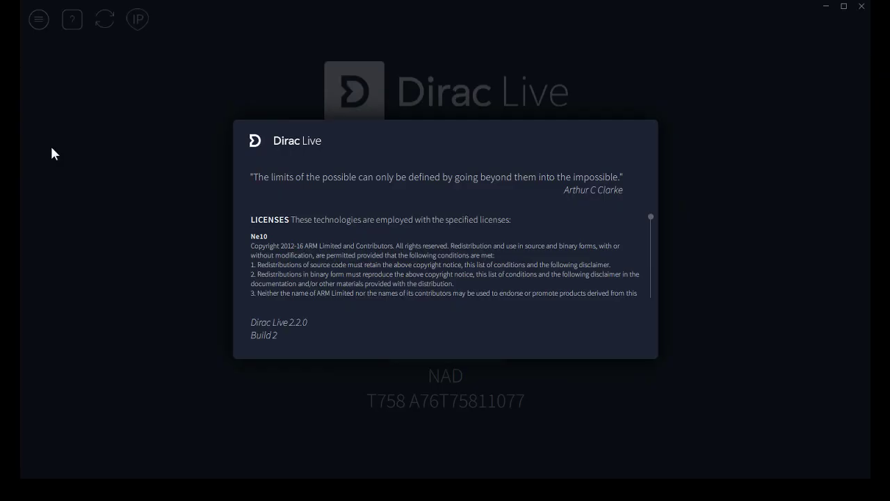
left_click(77, 222)
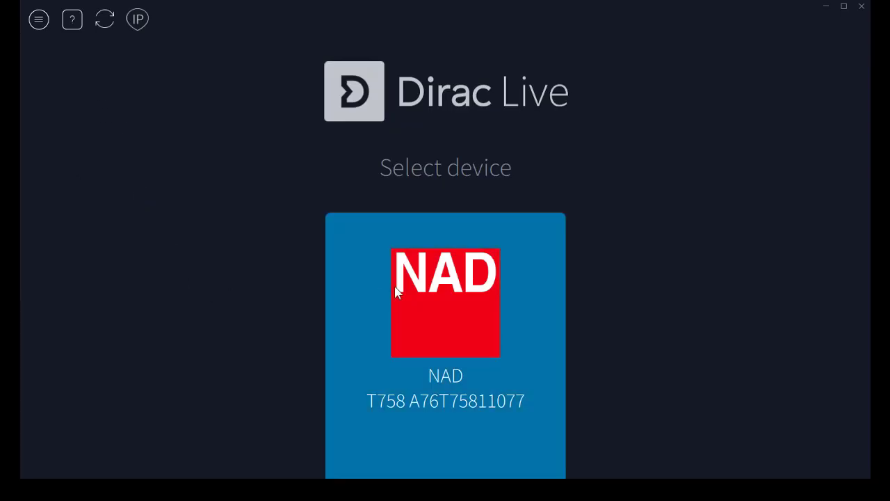
Step: Connect to the NAD T758 receiver to reach the recording device selection page
left_click(395, 287)
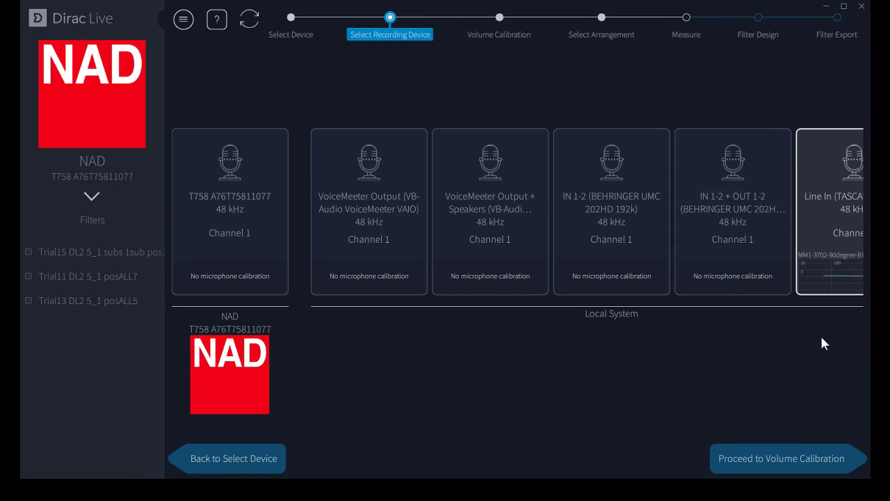
scroll(822, 344, "right", 1)
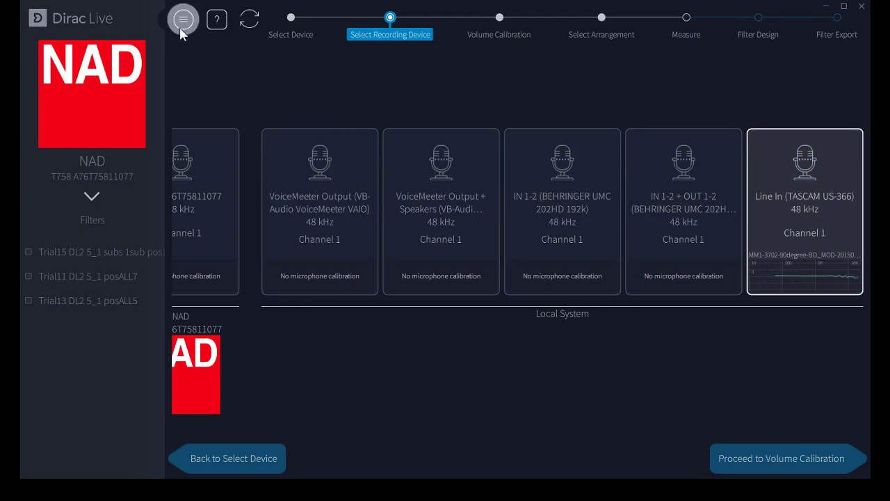
Step: Proceed to Volume Calibration using the TASCAM US-366 Line In as the recording device
left_click(184, 19)
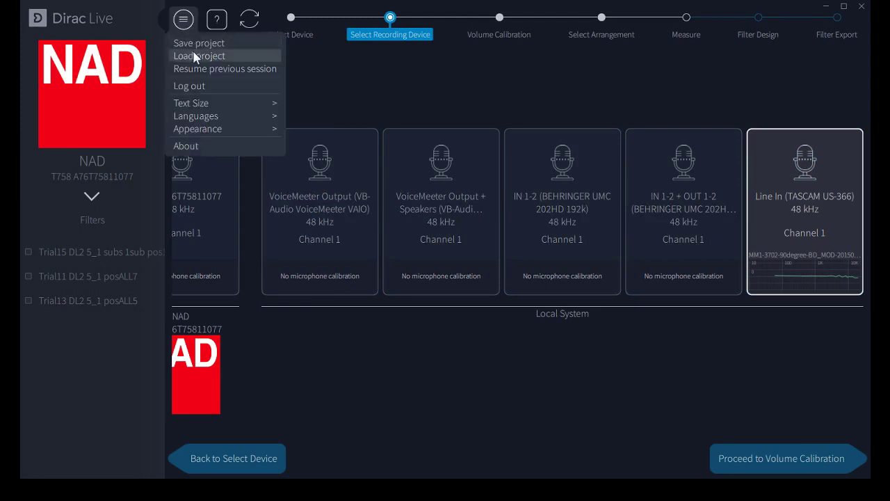
left_click(308, 85)
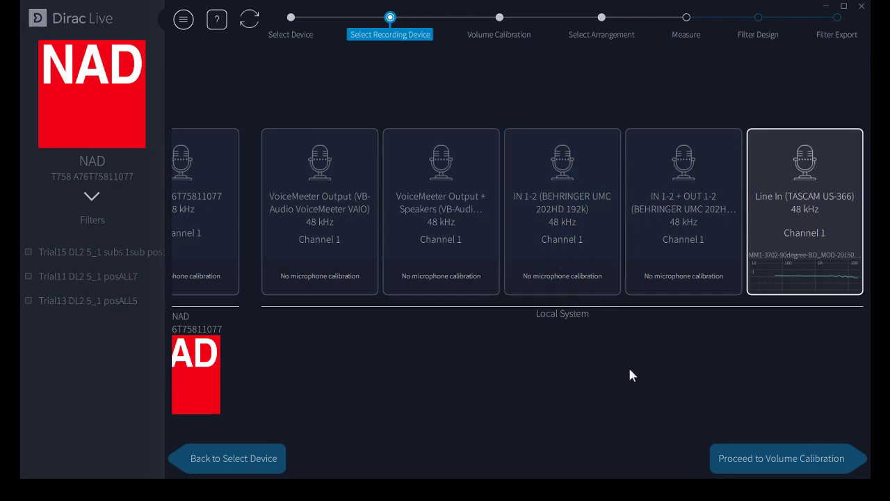
left_click(730, 458)
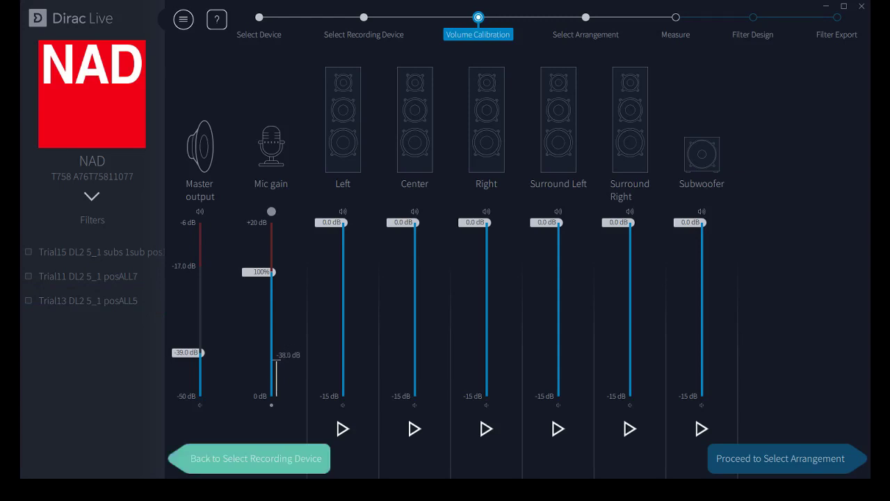
Step: Return to recording device selection and toggle the Trial13 DL2 5_1 posALL5 filter on and off
left_click(202, 460)
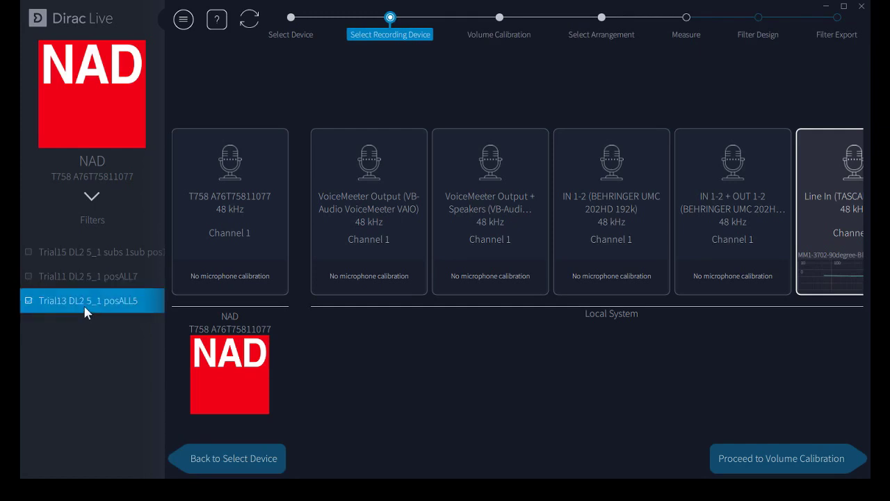
left_click(66, 309)
left_click(66, 303)
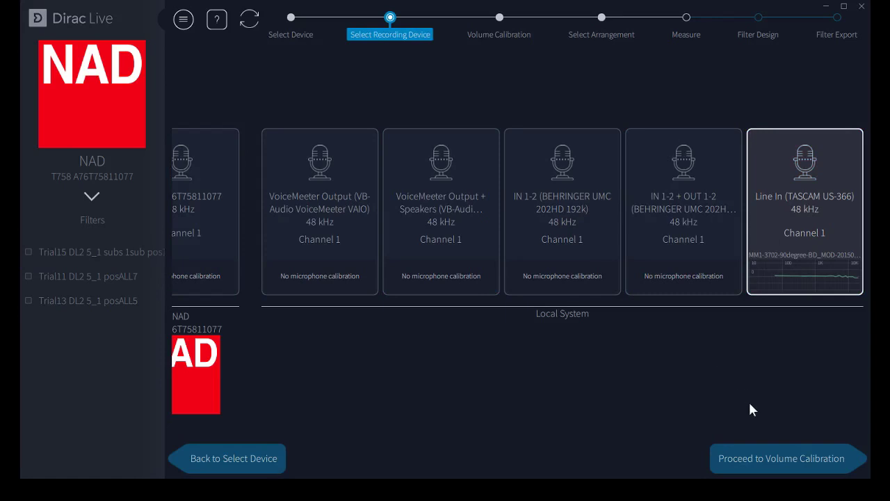
Step: Return to Volume Calibration, now at -30.0 dB master output and +6.5 dB mic gain
left_click(778, 461)
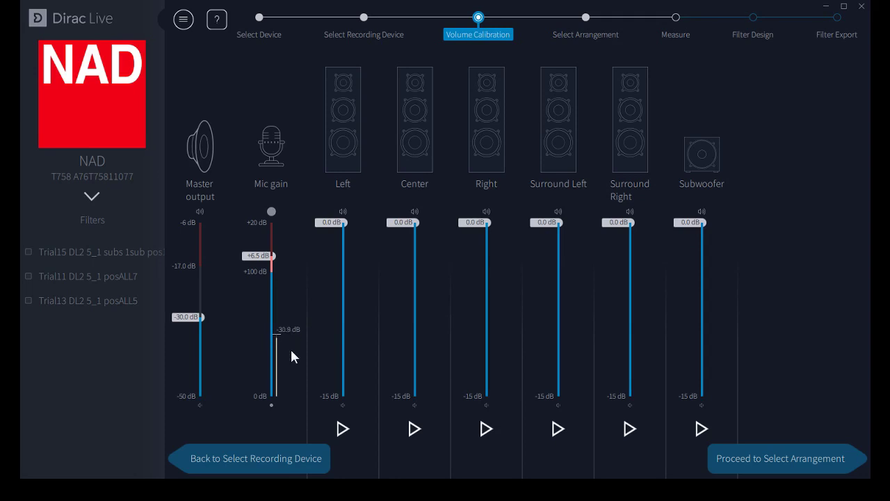
Step: Play test tones through Left, Center, Right, Surround Left, Surround Right and Subwoofer in turn
left_click(342, 429)
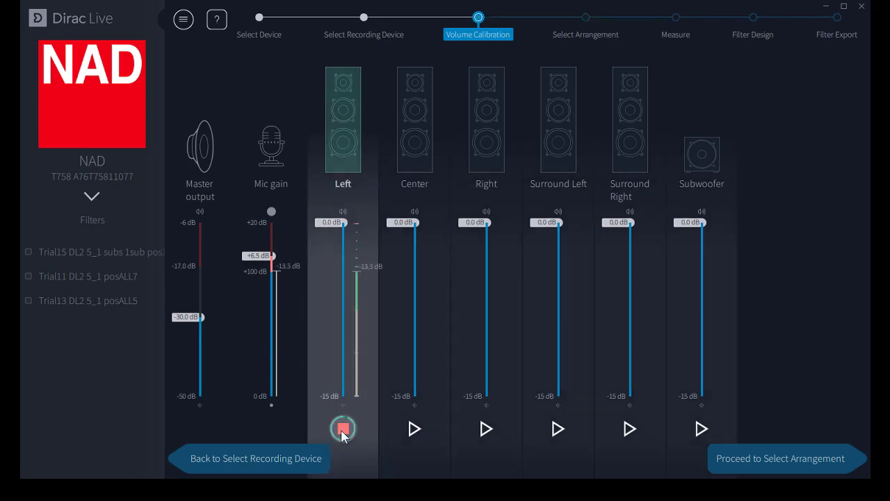
left_click(415, 429)
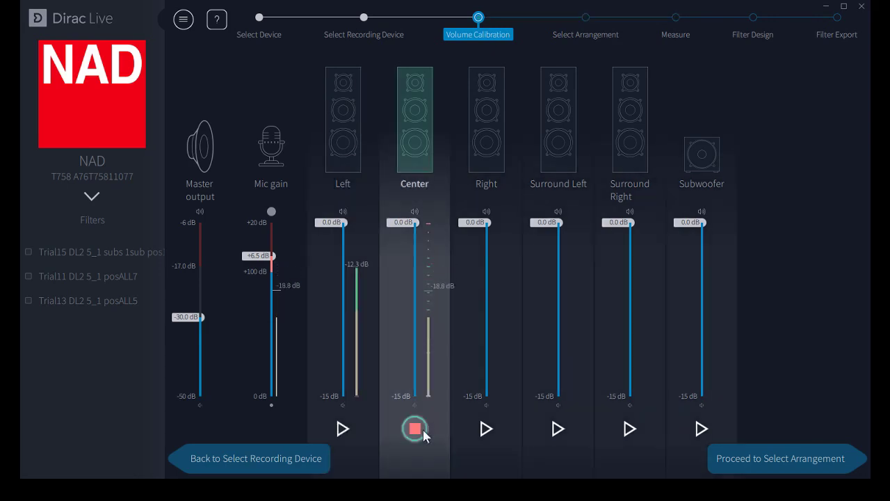
left_click(489, 430)
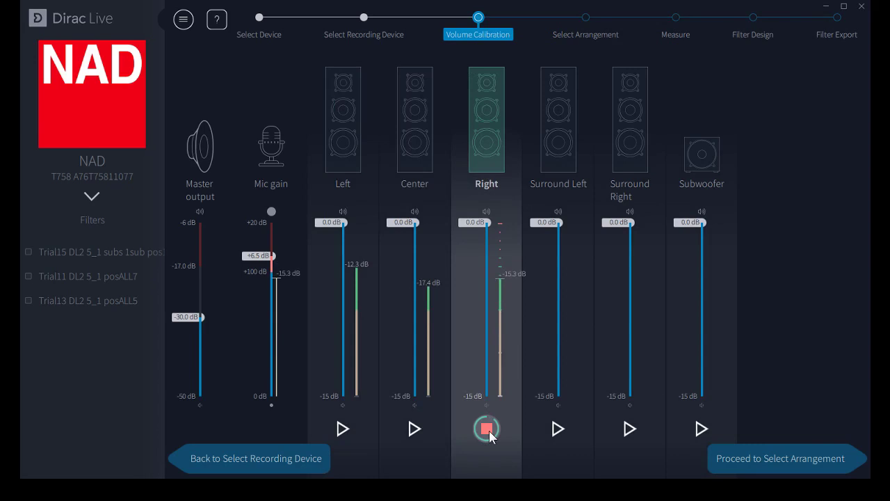
left_click(489, 430)
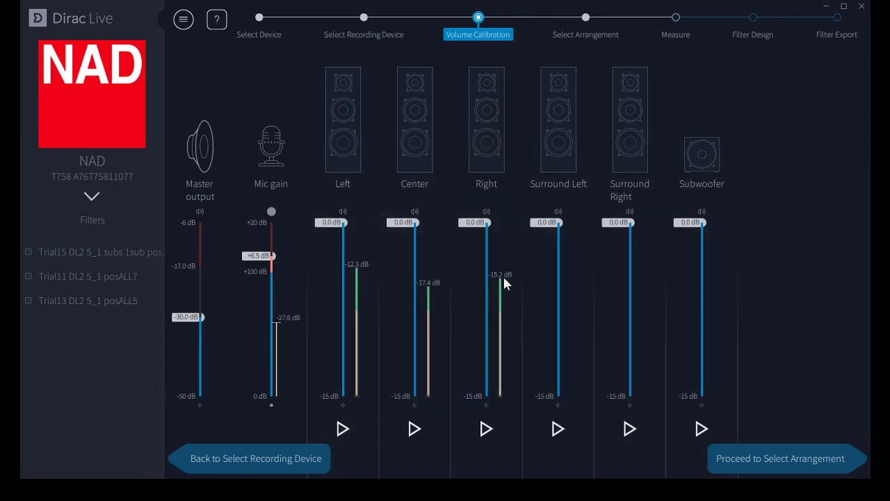
left_click(558, 428)
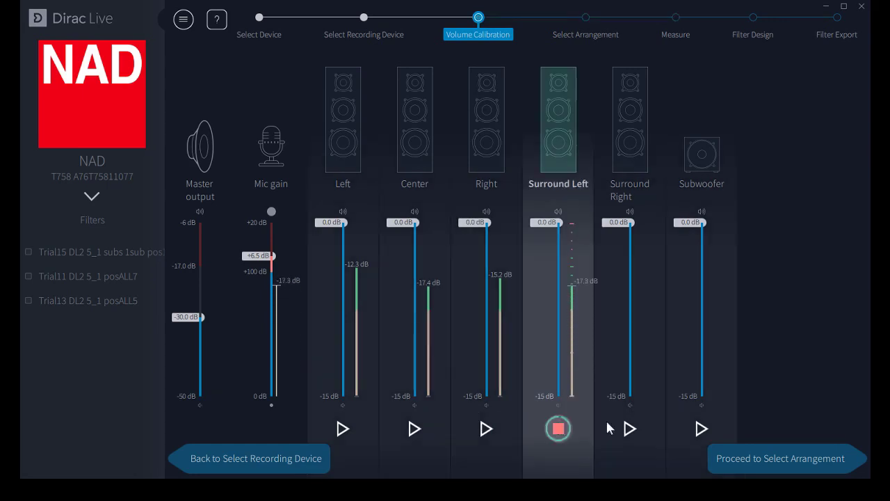
left_click(637, 423)
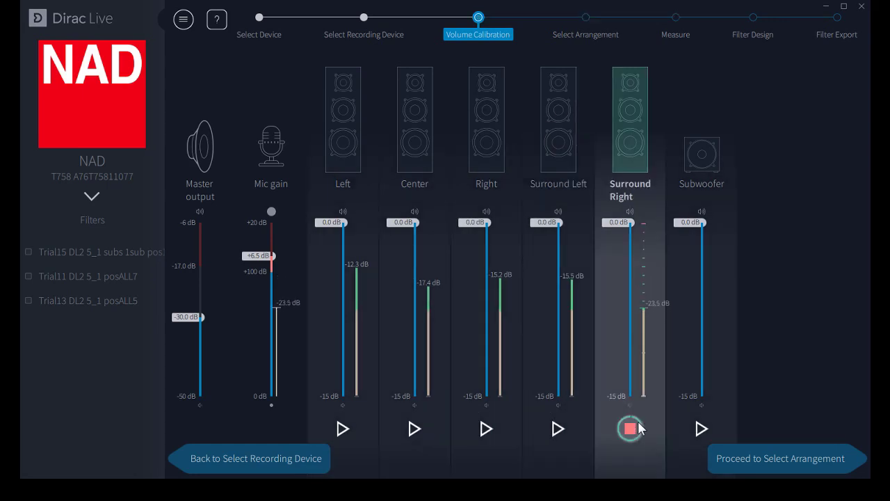
left_click(696, 422)
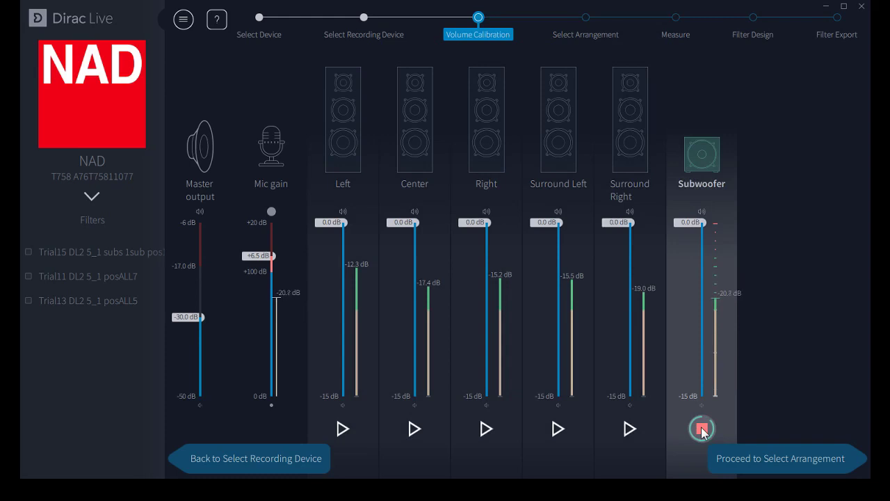
left_click(702, 429)
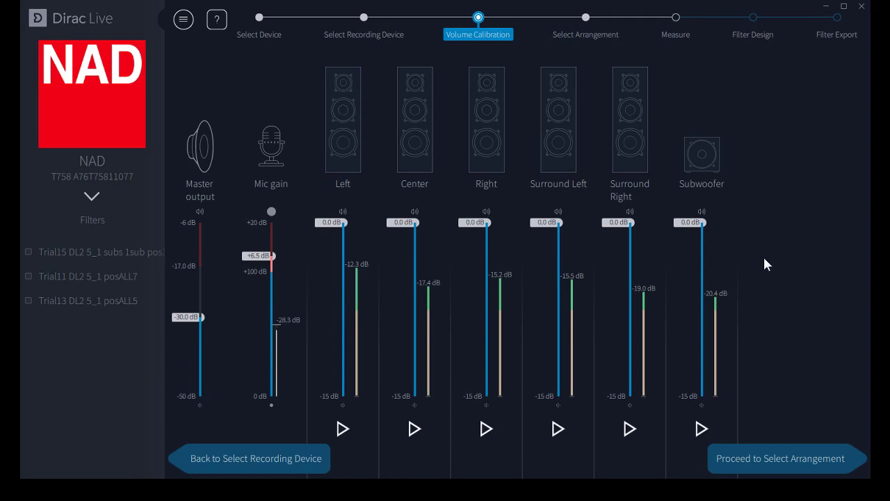
left_click(703, 430)
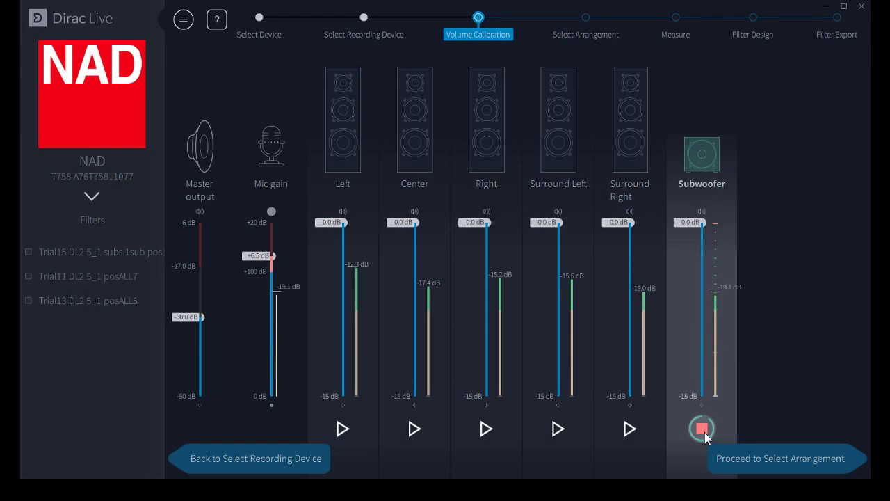
left_click(702, 429)
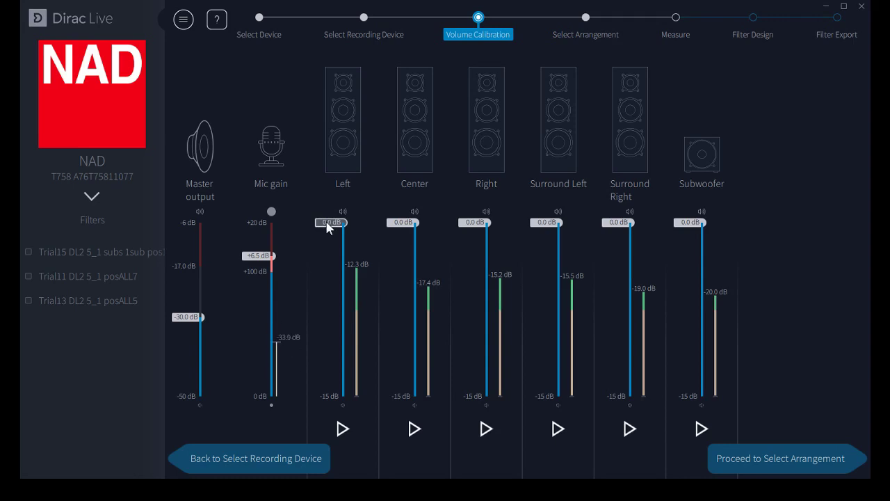
Step: Drag the Left channel gain to -3.3 dB and mic gain to +6.7 dB, giving a -15.3 dB Left reading
left_click_drag(328, 228, 332, 265)
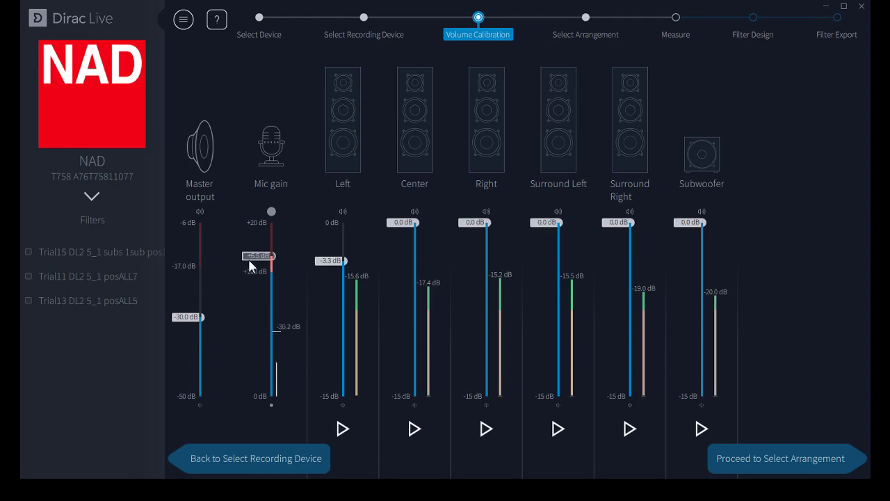
mouse_move(252, 260)
left_mouse_down()
mouse_move(247, 272)
mouse_move(248, 247)
mouse_move(251, 259)
left_mouse_up()
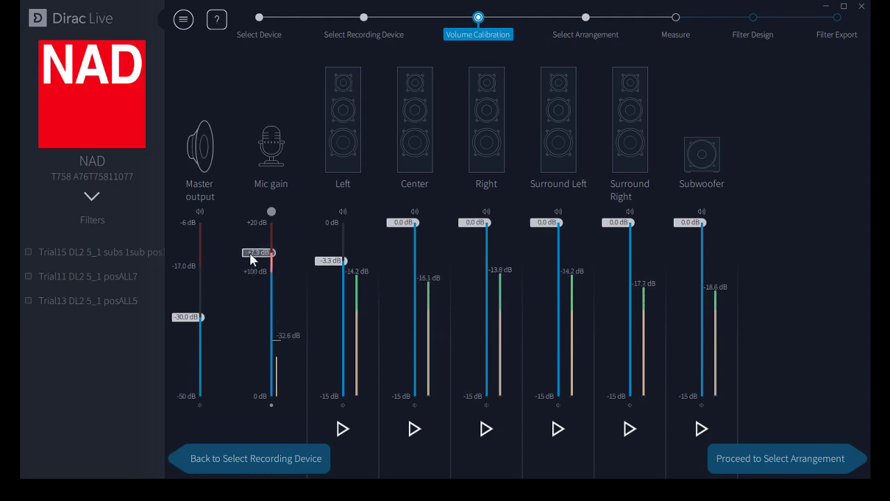
left_click_drag(254, 259, 254, 261)
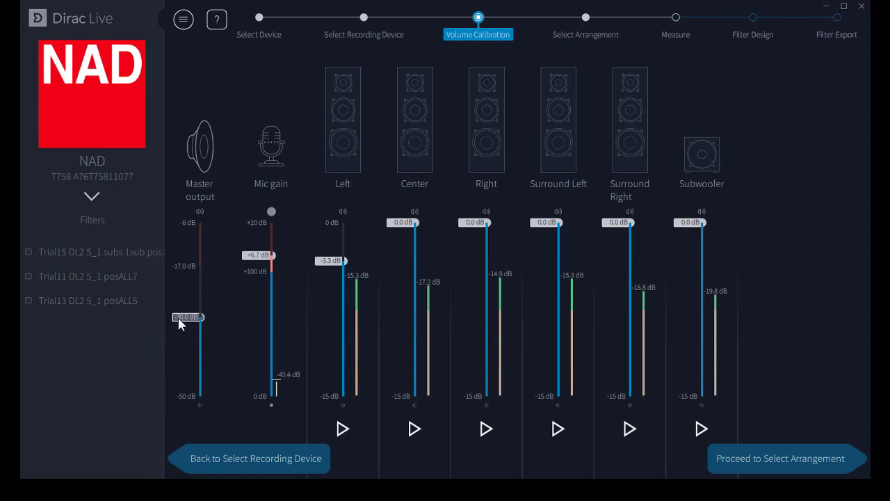
mouse_move(179, 323)
left_mouse_down()
mouse_move(183, 308)
mouse_move(185, 321)
left_mouse_up()
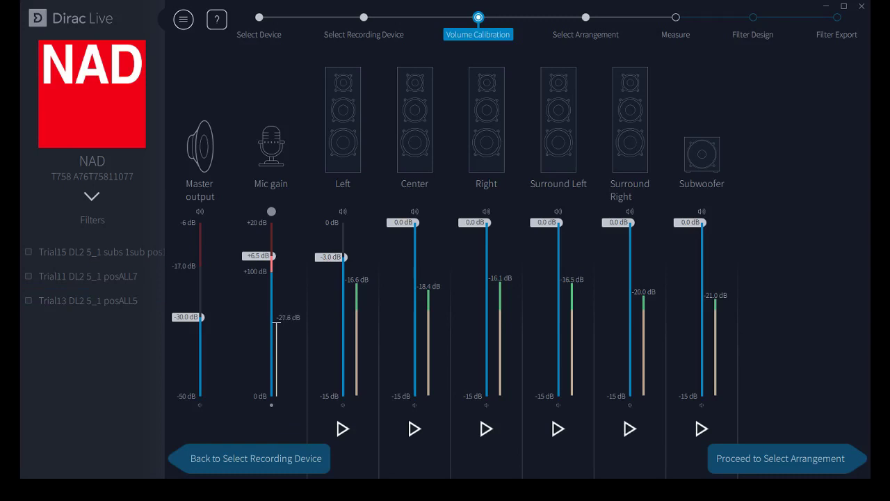
Step: Compare Sofa Focused and Wide layouts, pick the single Chair, and proceed to Measure
left_click(586, 19)
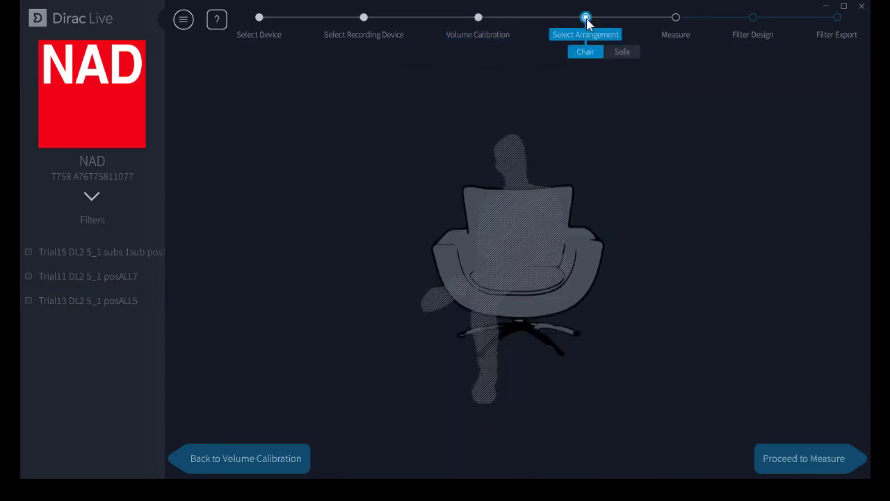
left_click(620, 53)
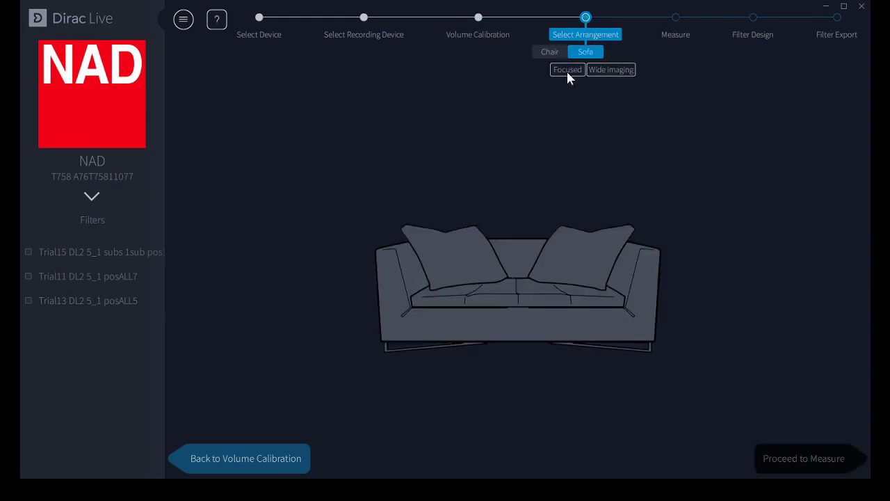
left_click(566, 71)
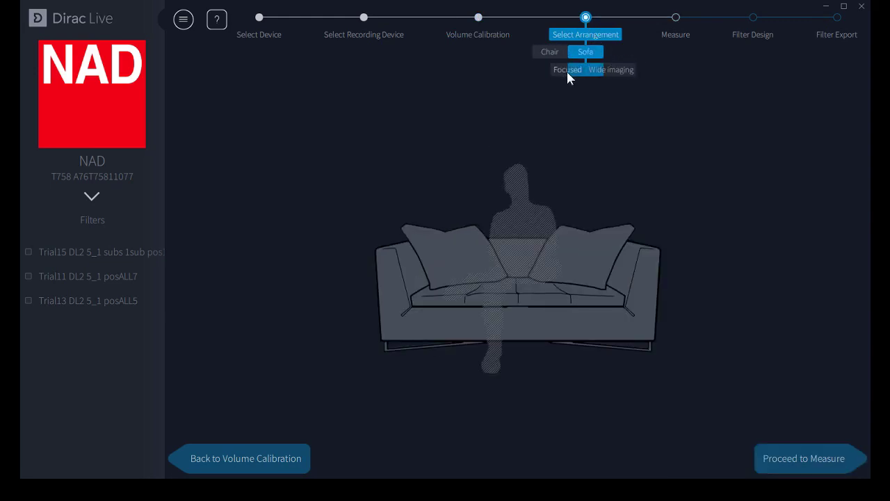
left_click(621, 73)
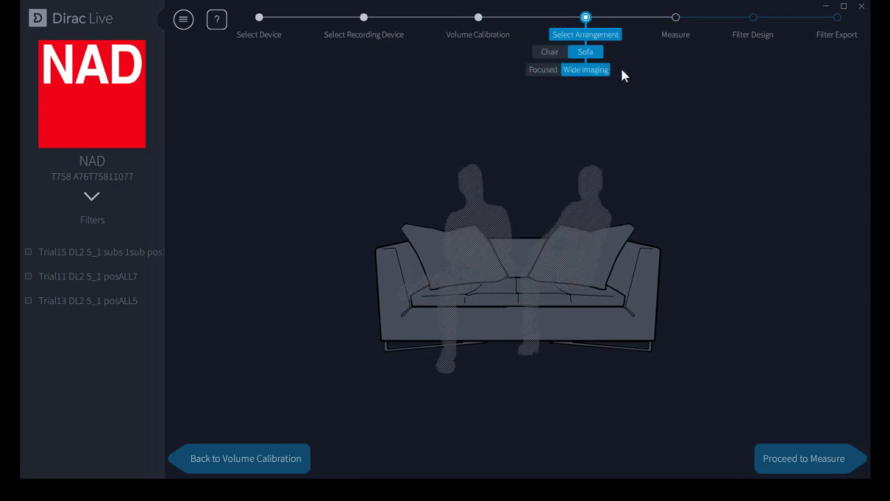
left_click(550, 69)
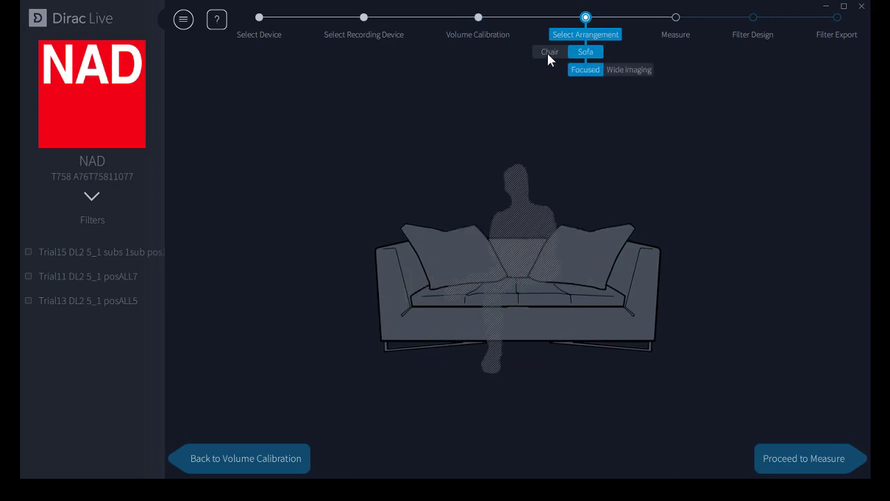
left_click(548, 54)
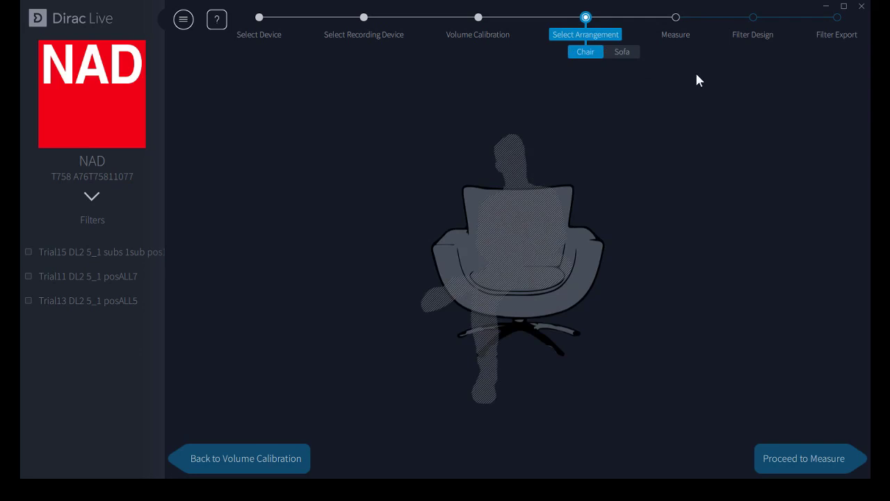
left_click(676, 19)
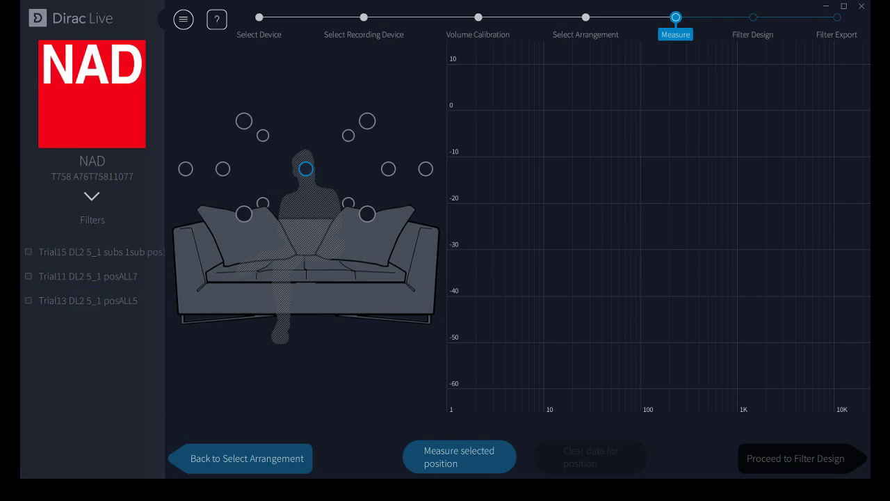
Step: Reselect the Chair arrangement, return to Measure, and measure the Main Position
left_click(585, 18)
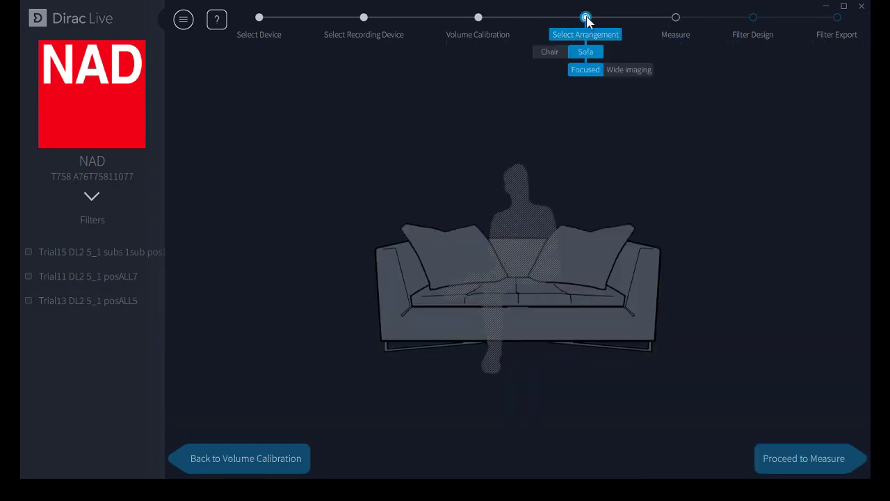
left_click(549, 52)
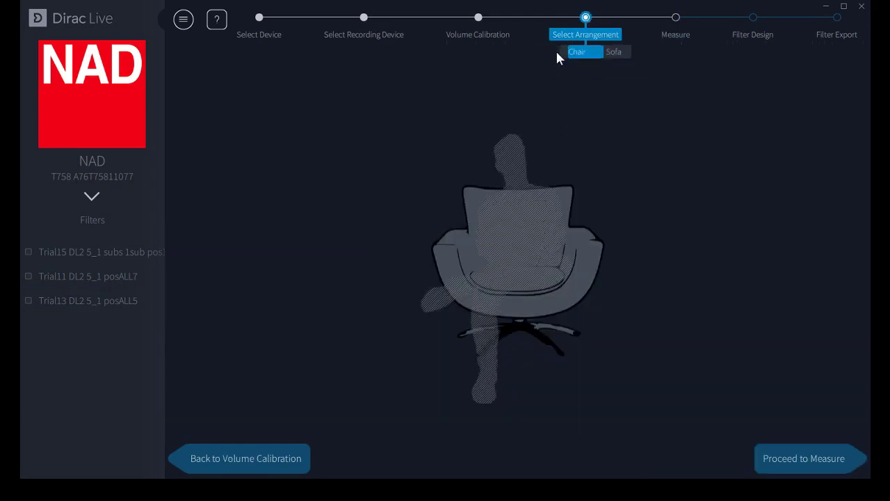
left_click(675, 17)
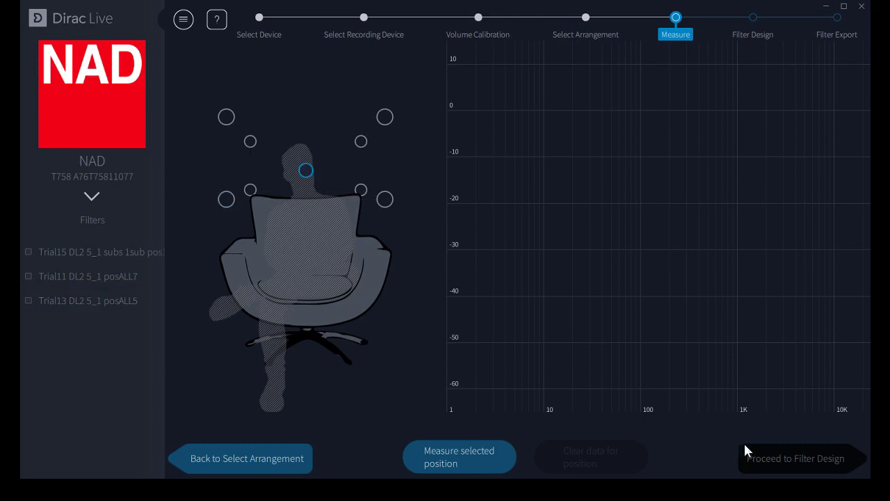
left_click(478, 457)
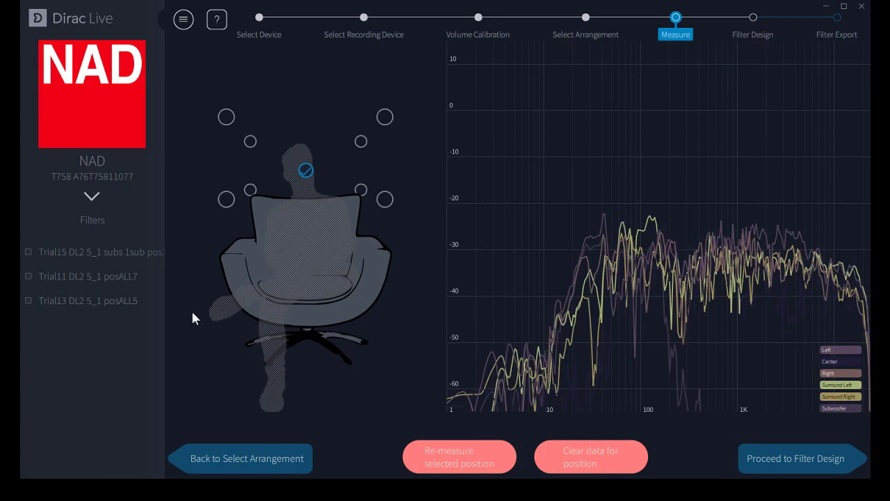
Step: Select Front Bottom Right on the seating diagram as the next microphone position
left_click(225, 199)
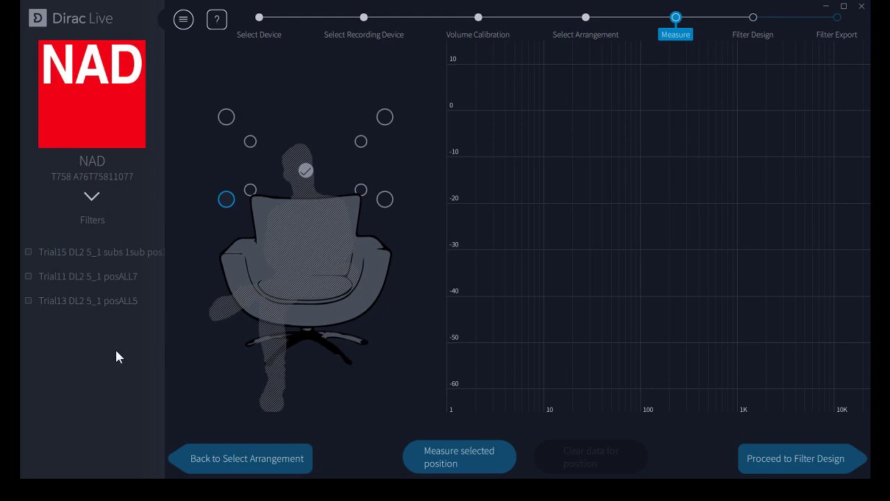
left_click(227, 200)
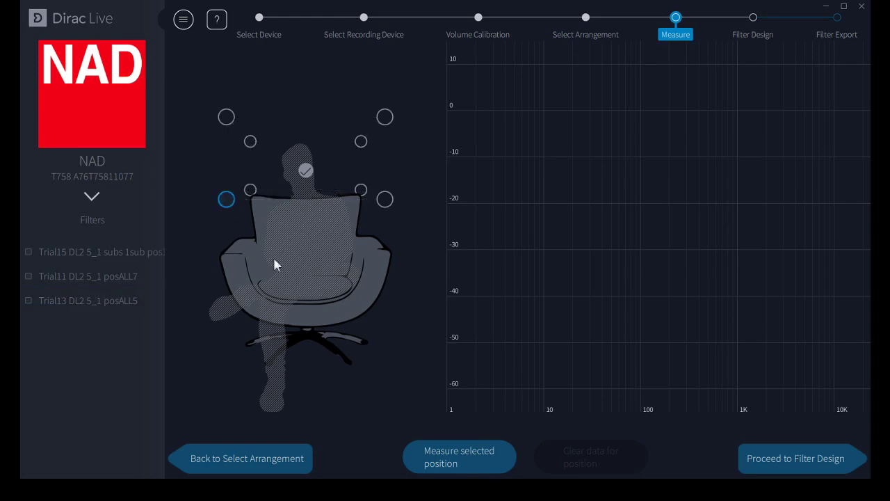
Step: Start the Front Bottom Right measurement, then abort it at 19%
left_click(439, 455)
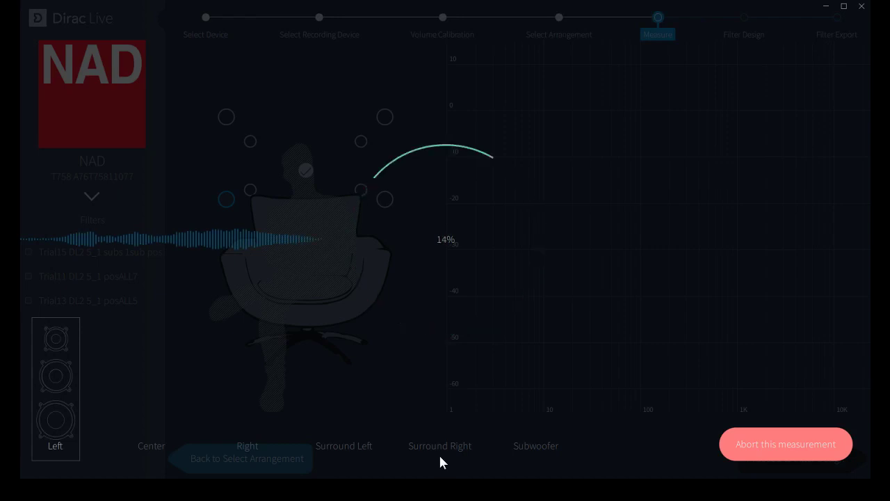
left_click(748, 451)
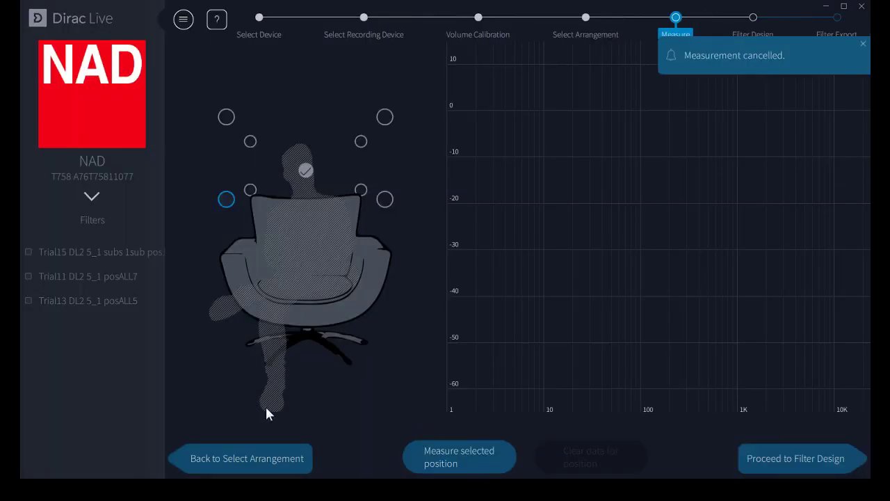